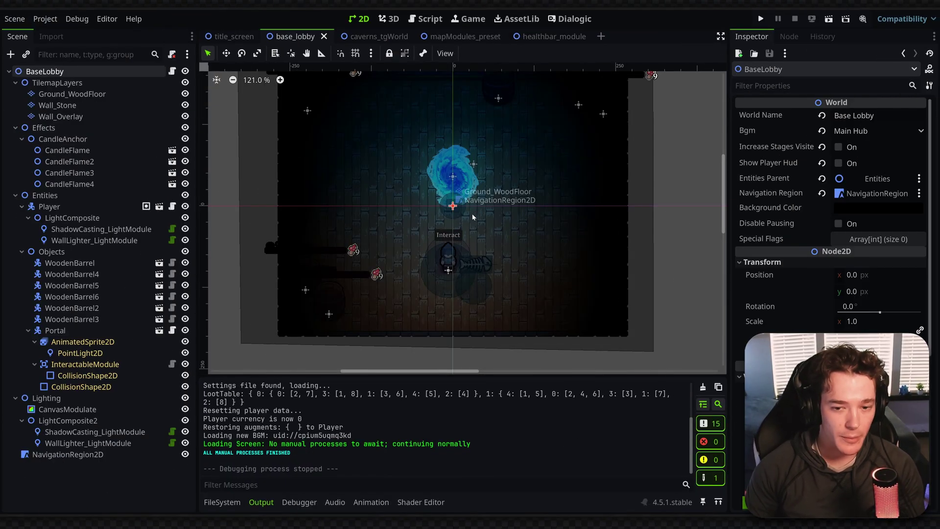
# Step: Toggle the lobby's CanvasModulate darkening tint off and back on, and check its colour
pyautogui.moveTo(482, 173); pyautogui.dragTo(468, 212, button='middle')
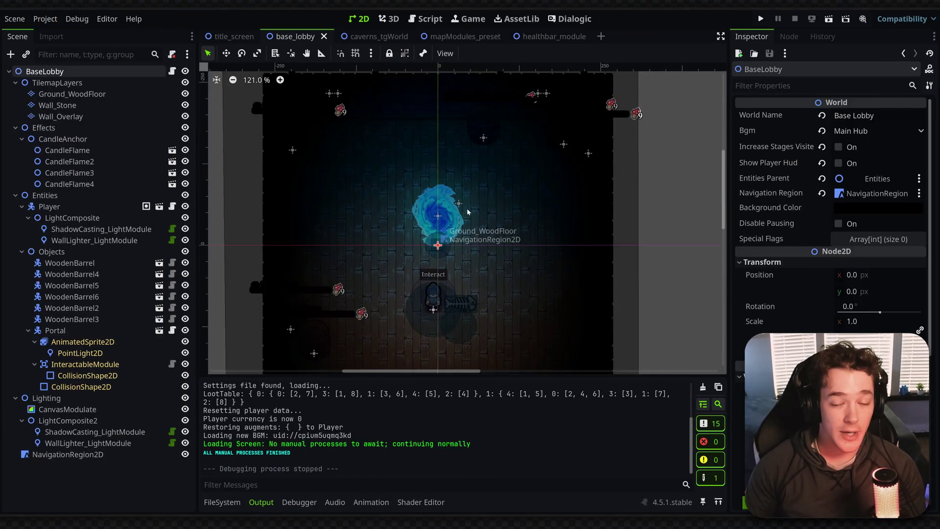
pyautogui.click(112, 409)
pyautogui.click(184, 410)
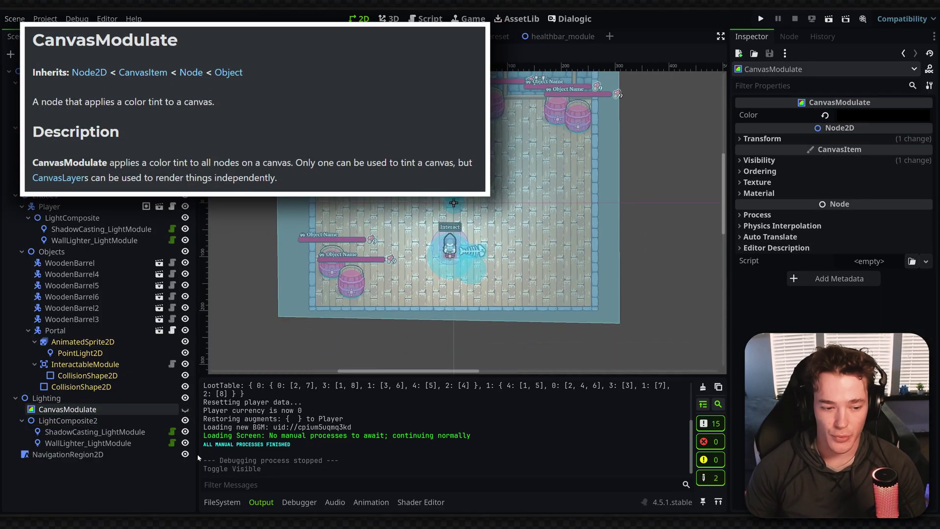
pyautogui.click(186, 410)
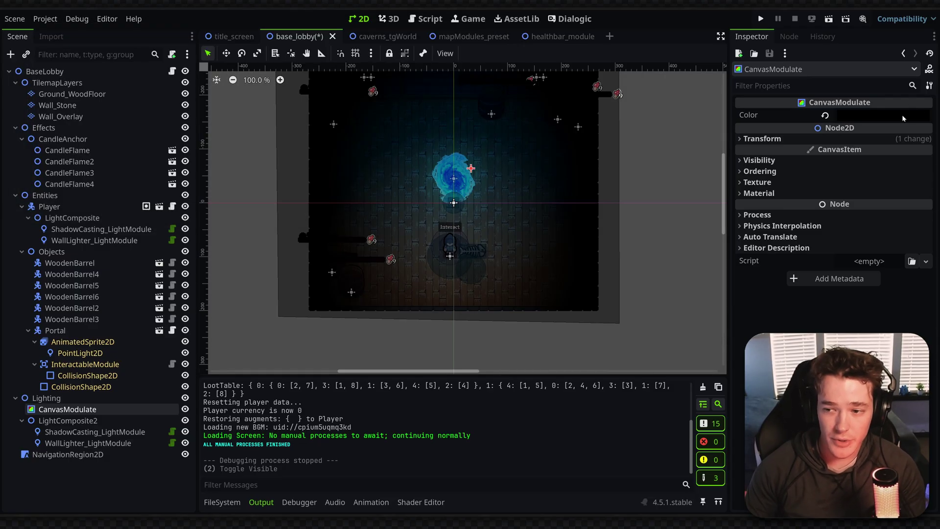
pyautogui.click(902, 114)
pyautogui.scroll(2, 423, 123)
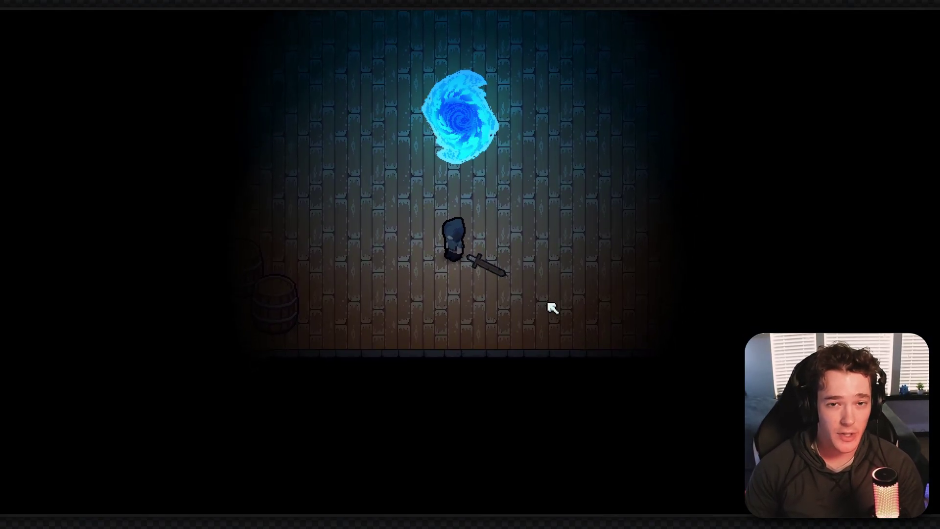
# Step: Attack the barrels to reveal their dark health bars, then open the healthbar_module scene
pyautogui.press('a')
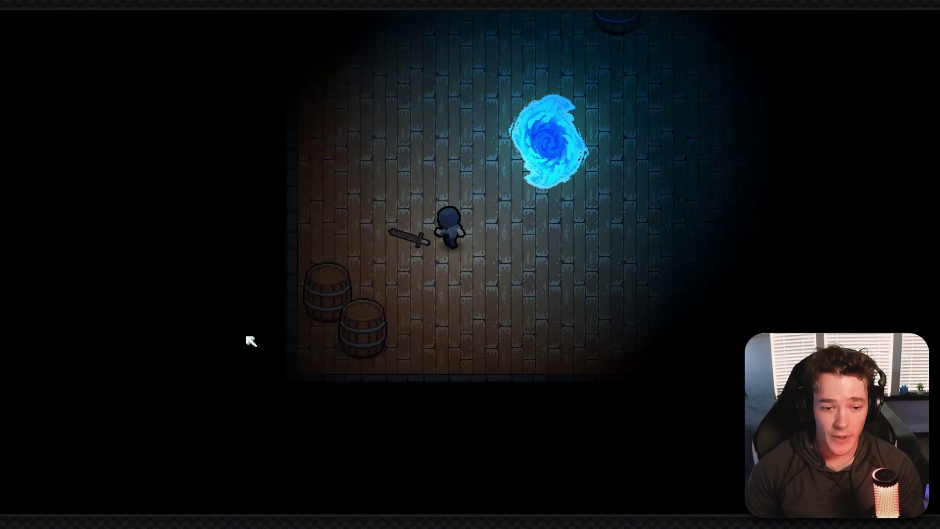
pyautogui.click(335, 294)
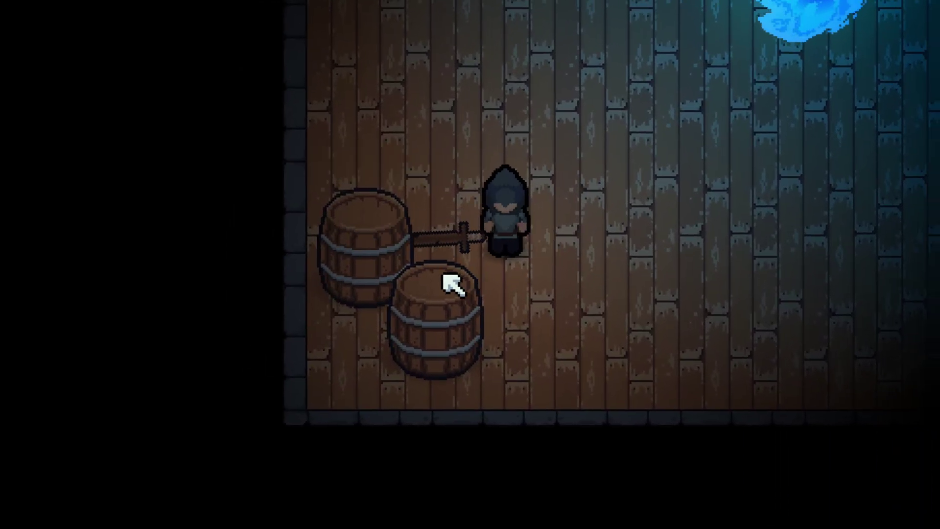
pyautogui.click(343, 288)
pyautogui.click(264, 289)
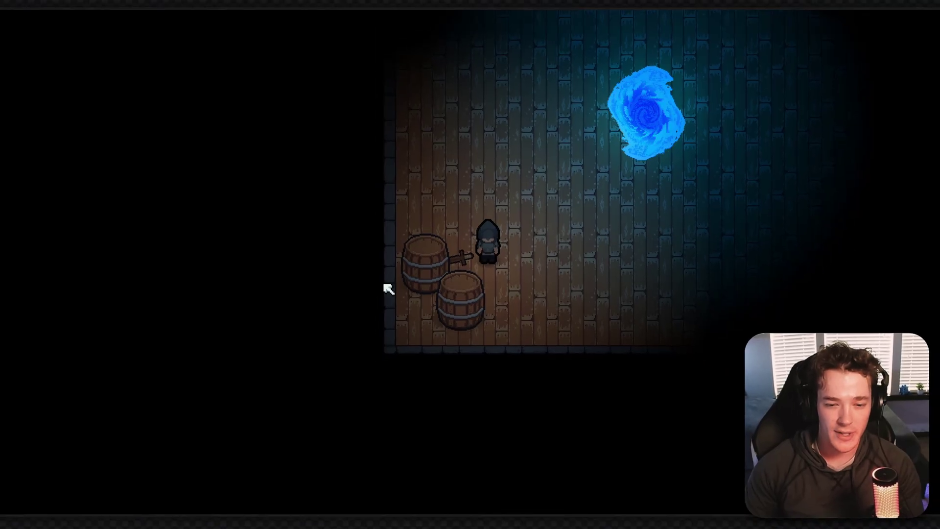
pyautogui.click(326, 416)
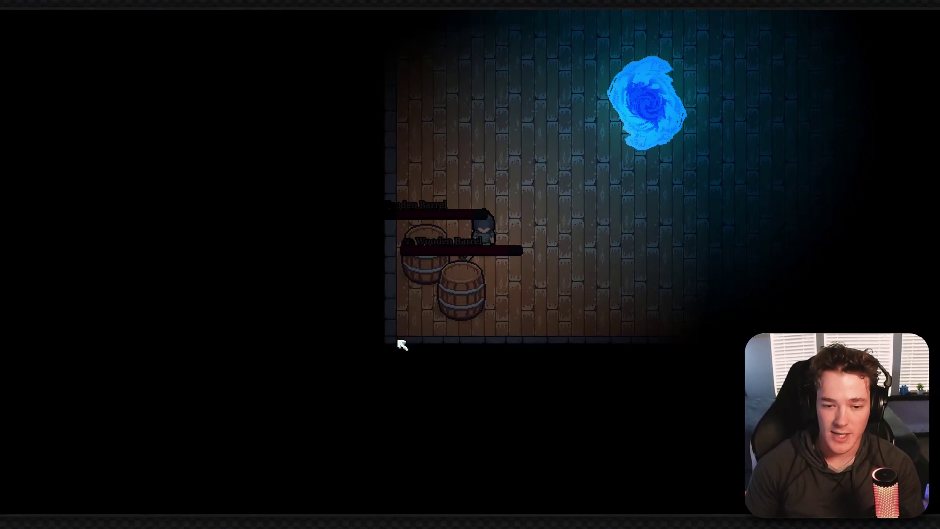
pyautogui.click(412, 299)
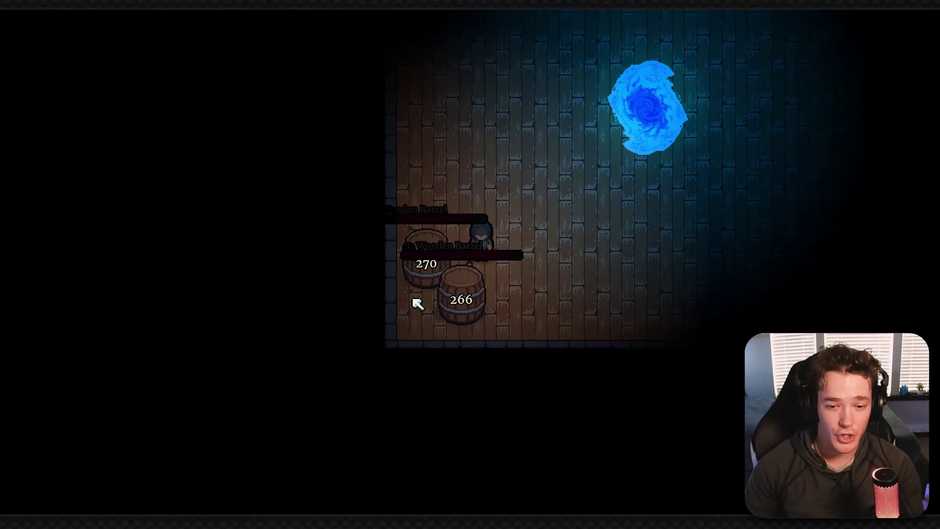
pyautogui.click(411, 299)
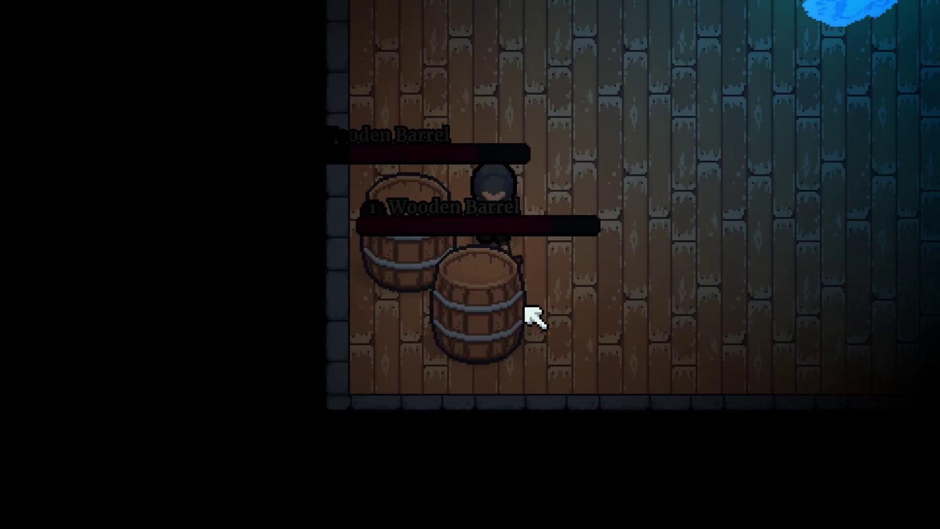
pyautogui.click(338, 321)
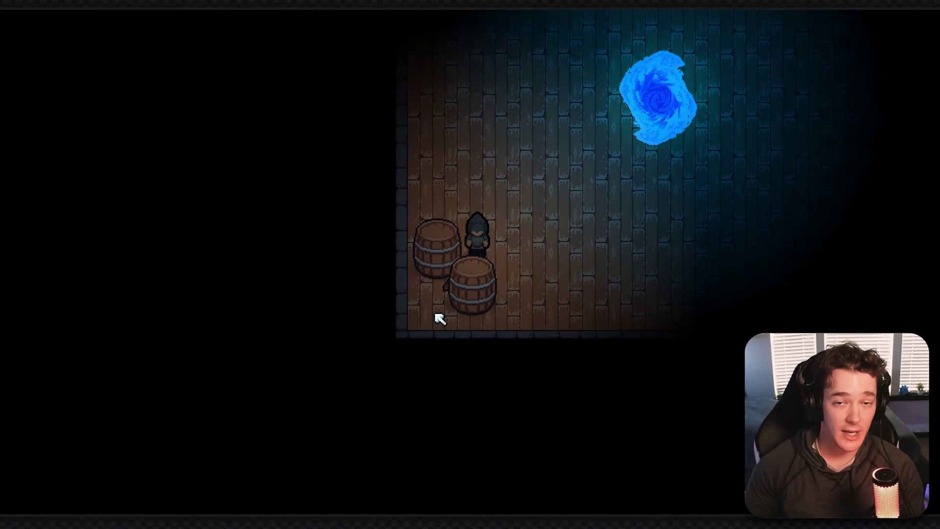
pyautogui.click(530, 272)
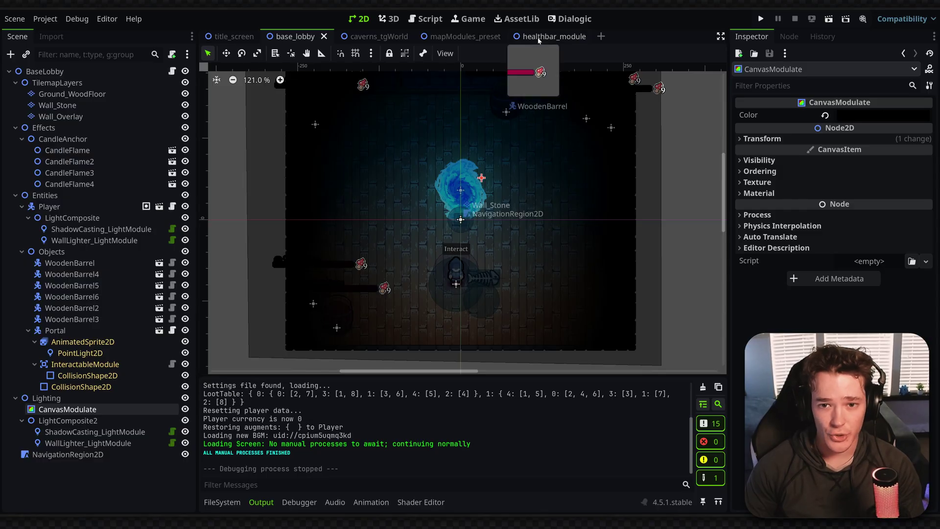
pyautogui.click(539, 37)
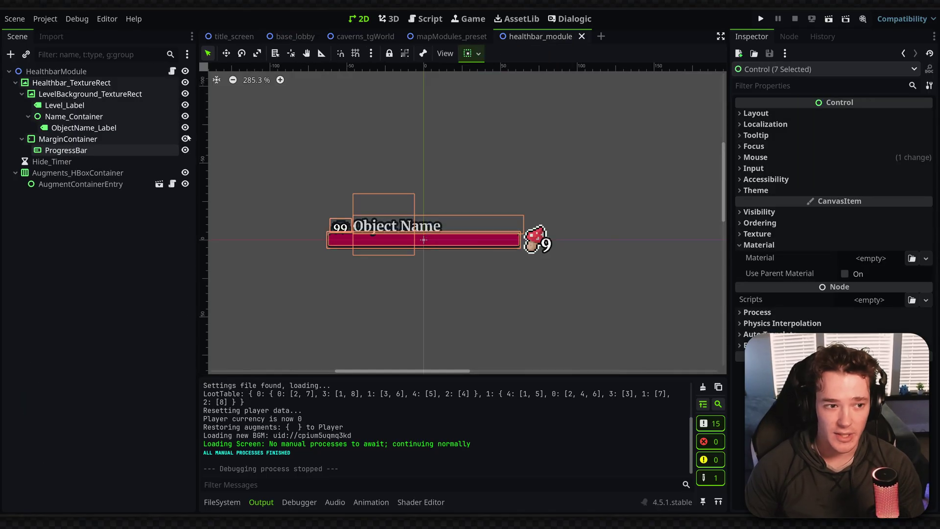
# Step: Select Healthbar_TextureRect and list the material types for its CanvasItem Material slot
pyautogui.click(462, 172)
pyautogui.moveTo(332, 219); pyautogui.dragTo(328, 214, button='middle')
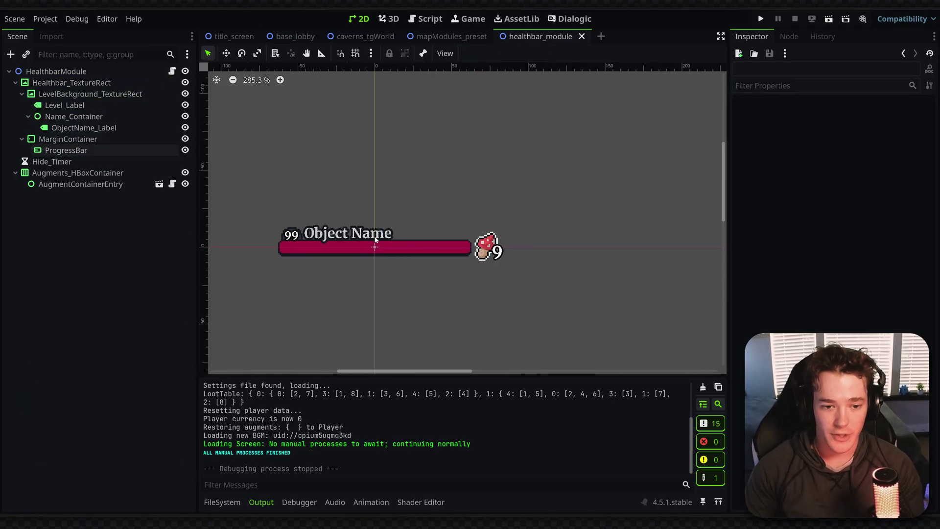
pyautogui.click(113, 82)
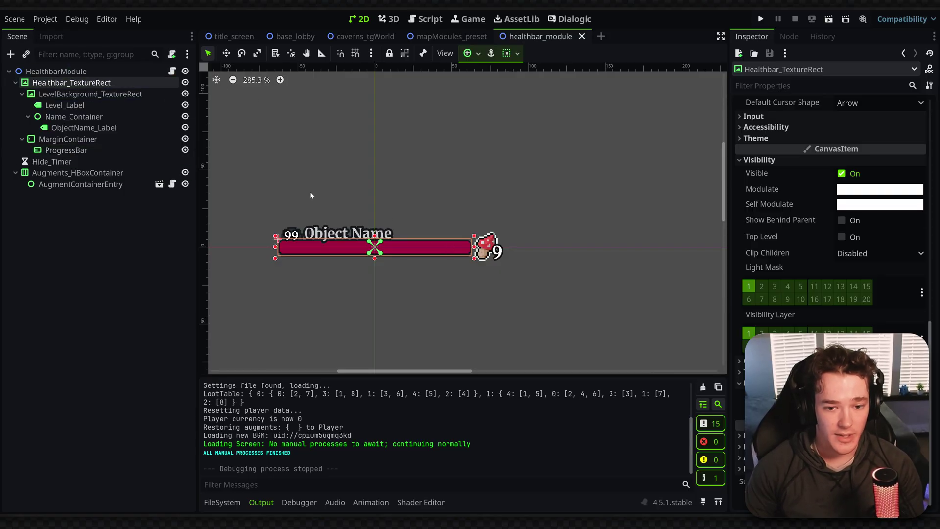
pyautogui.moveTo(310, 192); pyautogui.dragTo(316, 191, button='middle')
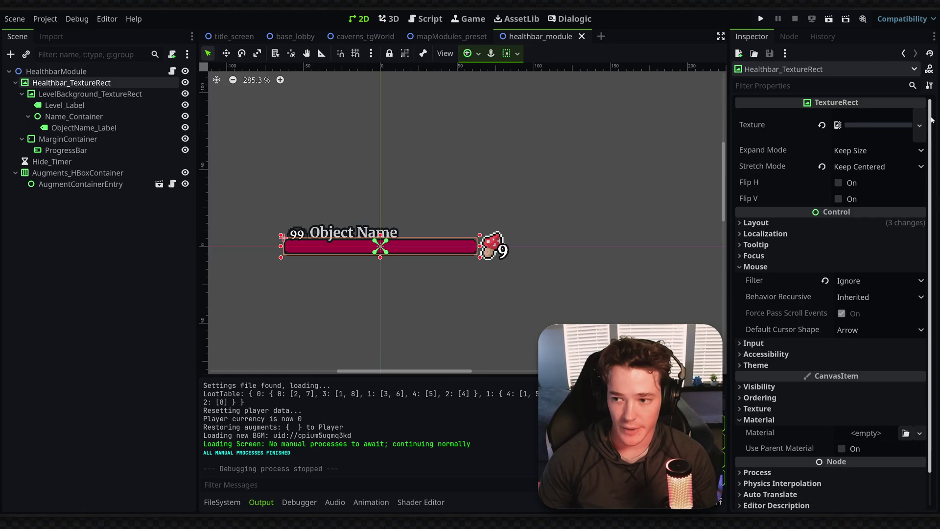
pyautogui.scroll(-2, 862, 379)
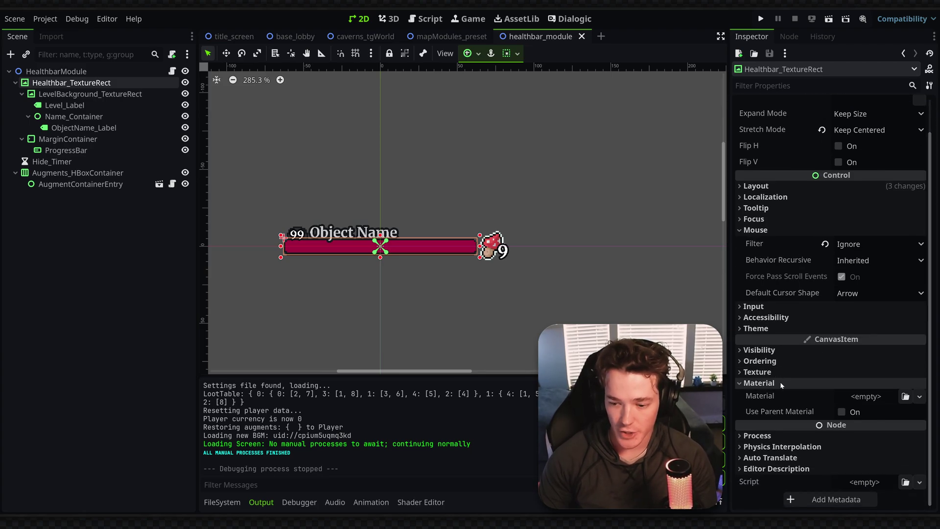
pyautogui.click(862, 396)
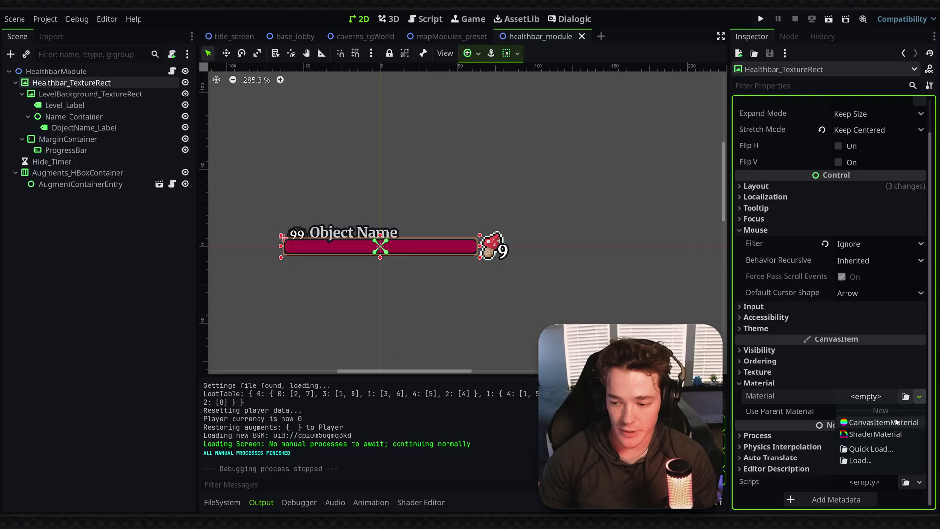
# Step: Assign Healthbar_TextureRect a new CanvasItemMaterial with Light Mode set to Unshaded
pyautogui.click(881, 422)
pyautogui.scroll(-8, 840, 368)
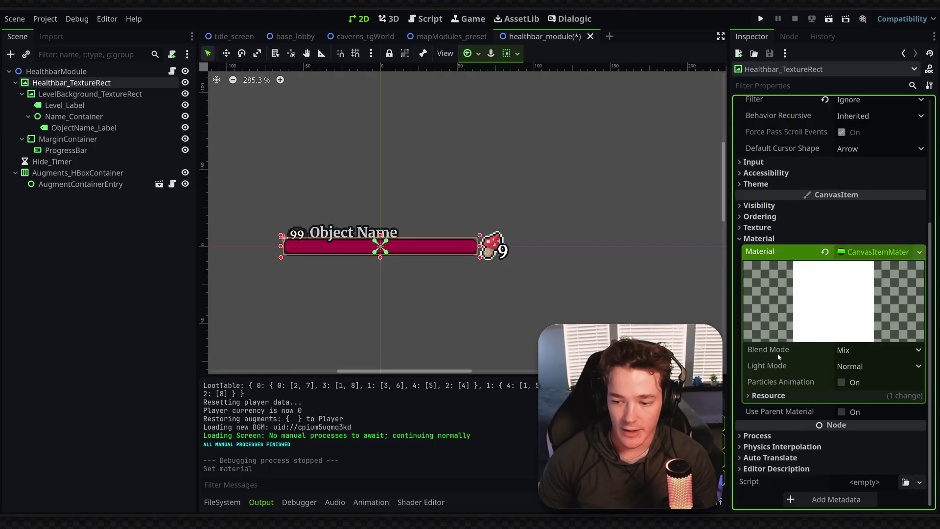
pyautogui.click(855, 370)
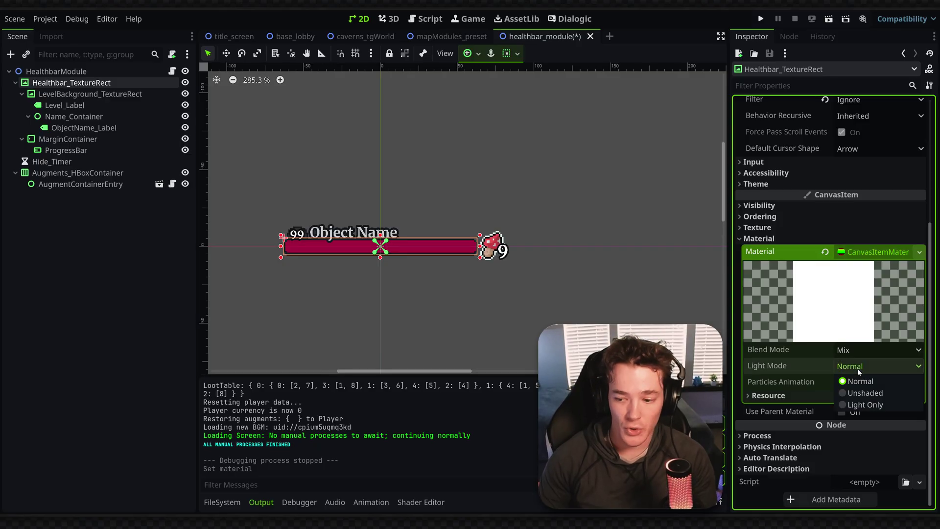
pyautogui.click(864, 393)
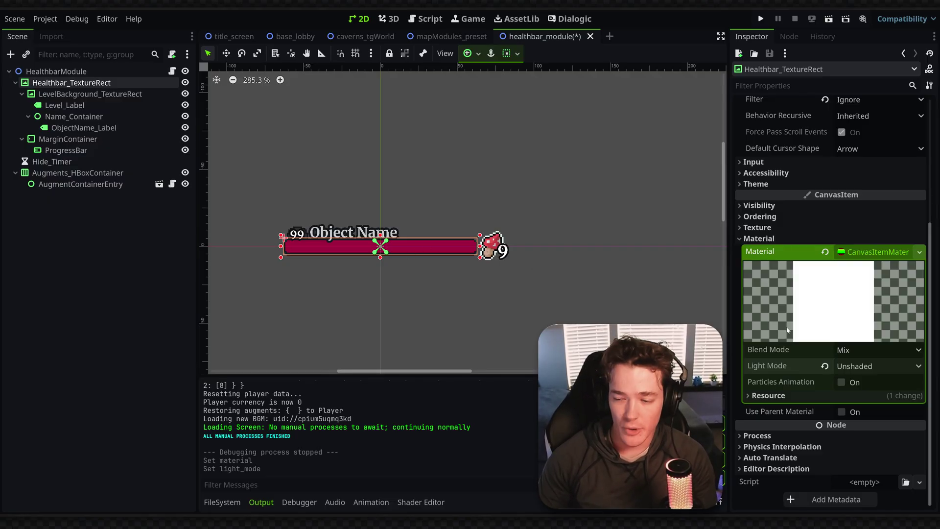
# Step: Replace the new material with the project's existing unshaded_material resource via Quick Load
pyautogui.rightClick(858, 255)
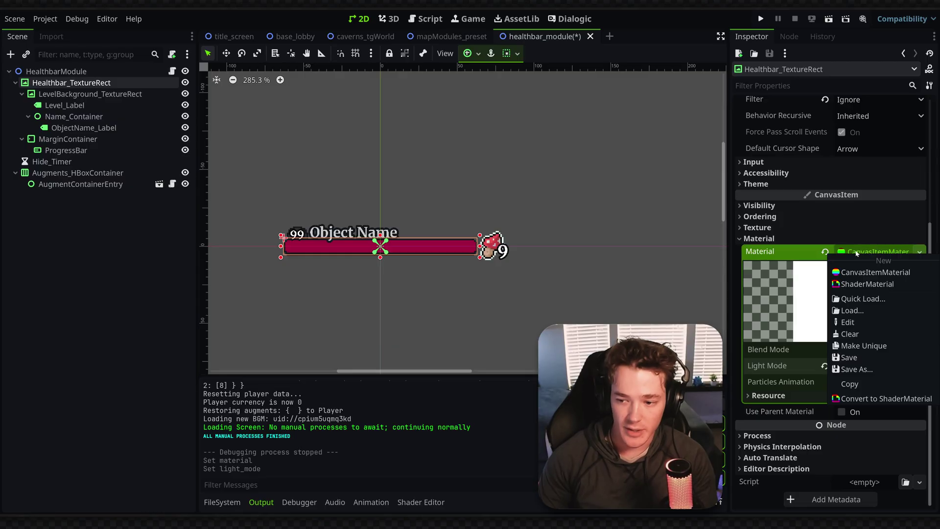
pyautogui.click(856, 370)
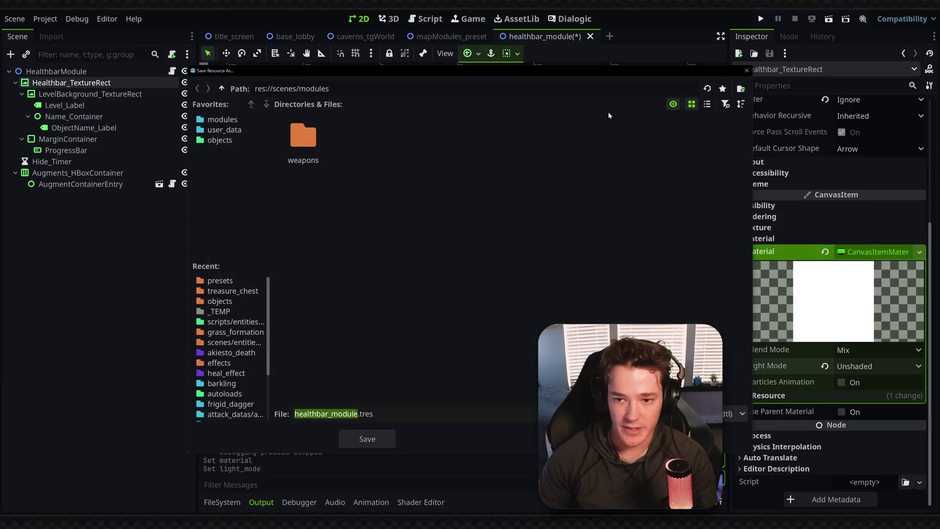
pyautogui.click(747, 70)
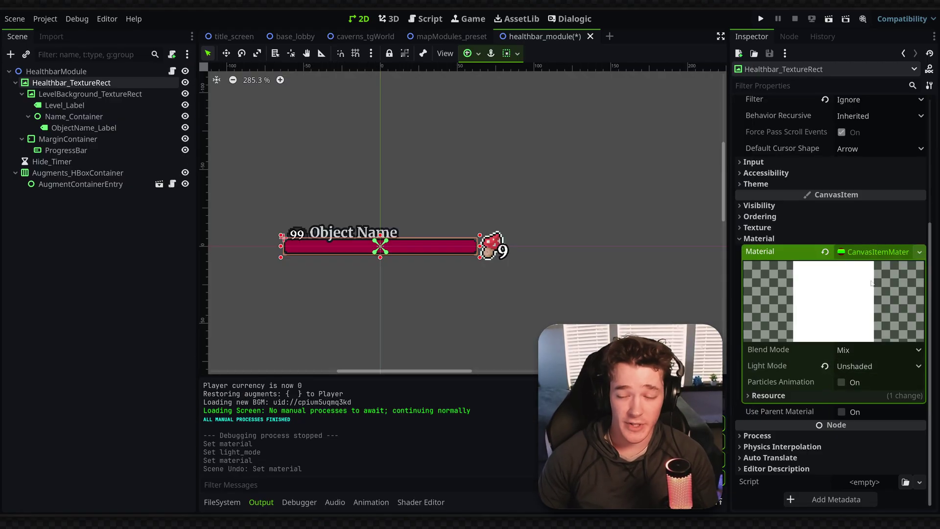
pyautogui.rightClick(873, 252)
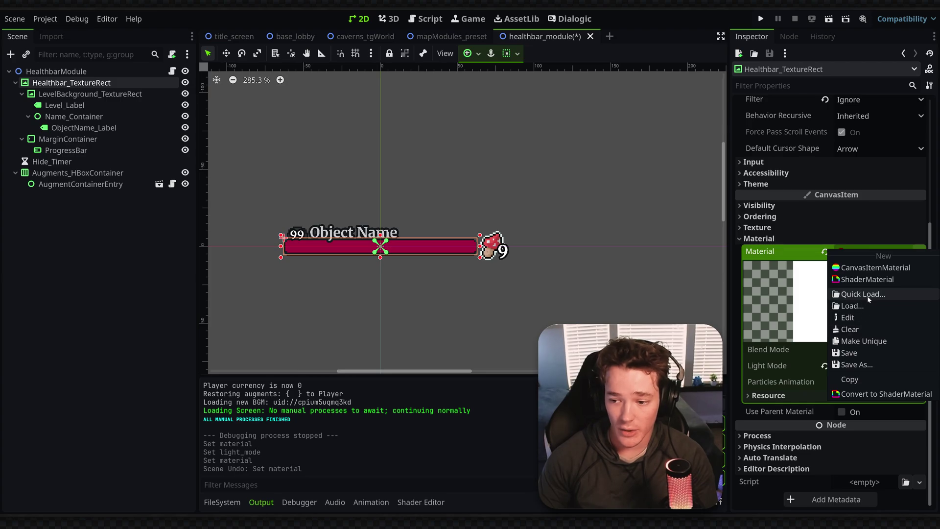
pyautogui.click(858, 294)
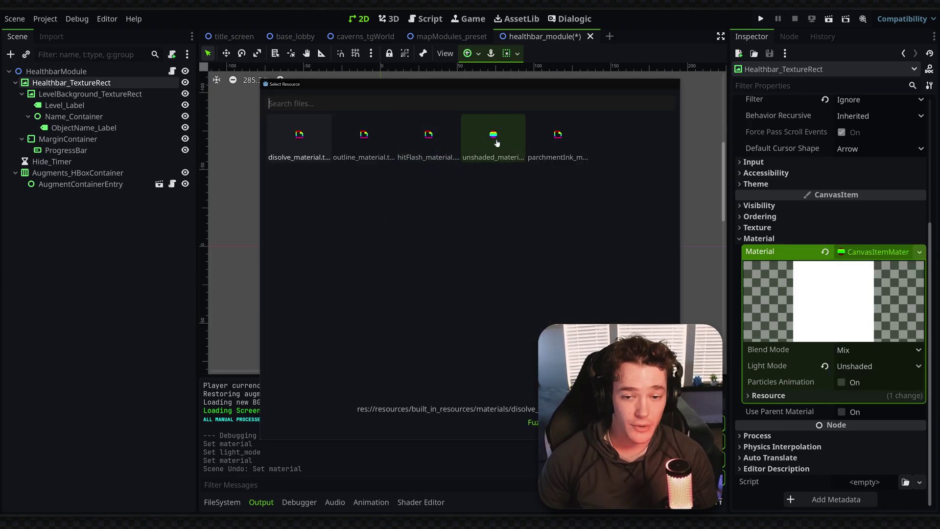
pyautogui.doubleClick(492, 142)
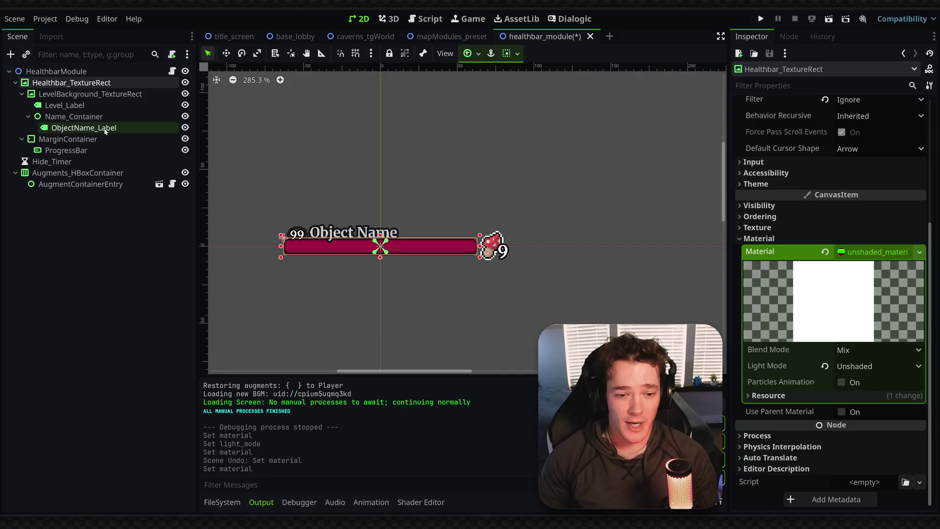
# Step: Load unshaded_material onto LevelBackground_TextureRect, Level_Label, ObjectName_Label and ProgressBar together
pyautogui.click(94, 94)
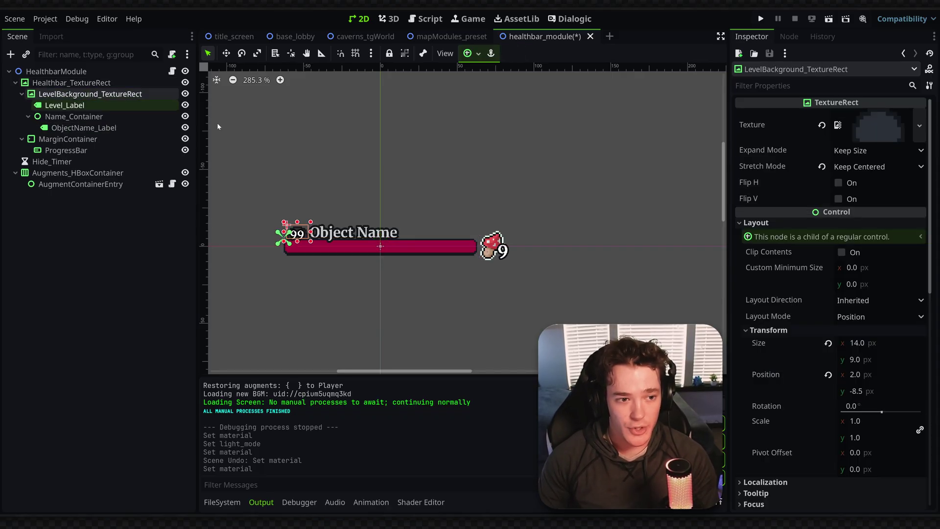
pyautogui.keyDown('ctrl'); pyautogui.click(84, 105); pyautogui.keyUp('ctrl')
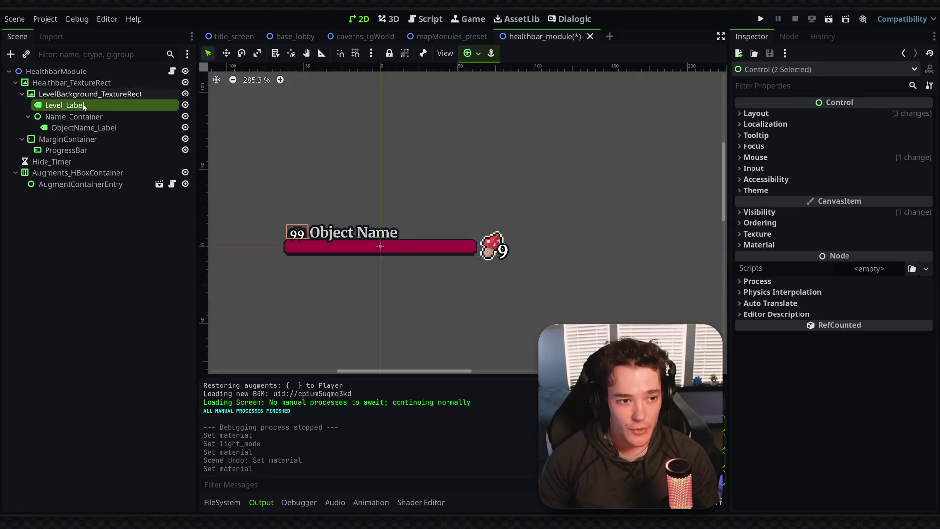
pyautogui.keyDown('ctrl'); pyautogui.click(66, 150); pyautogui.keyUp('ctrl')
pyautogui.click(759, 245)
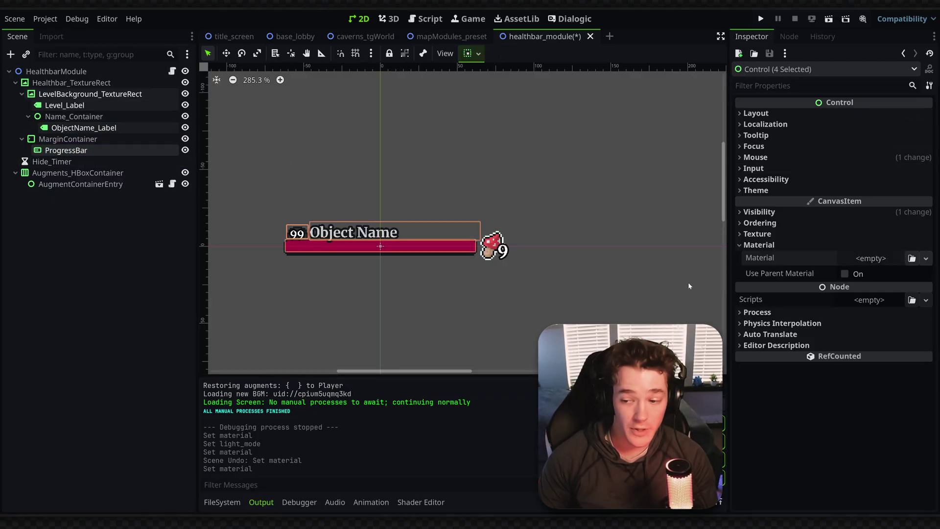
pyautogui.click(912, 258)
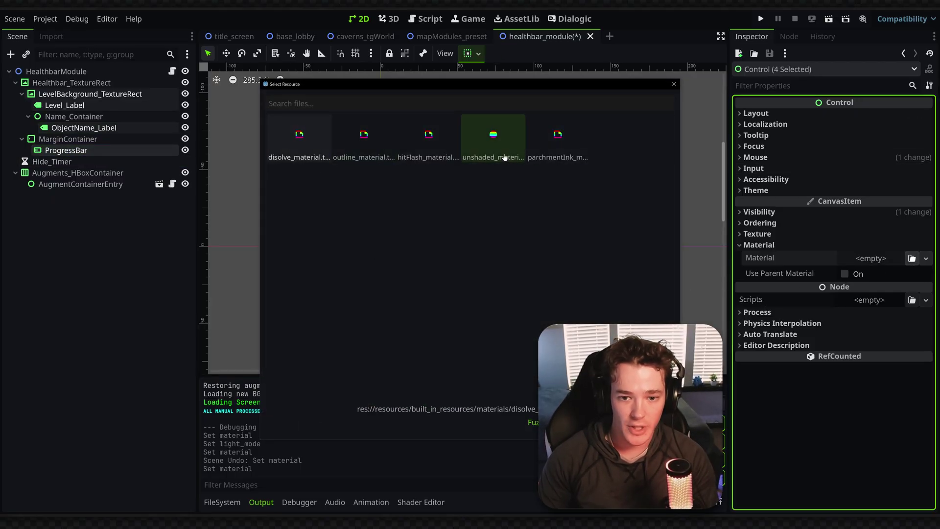
pyautogui.doubleClick(493, 137)
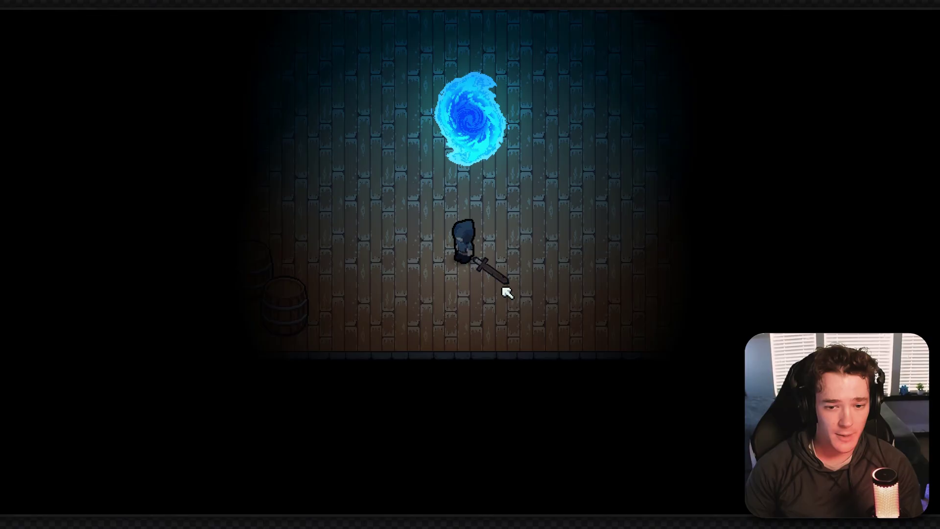
pyautogui.press('a')
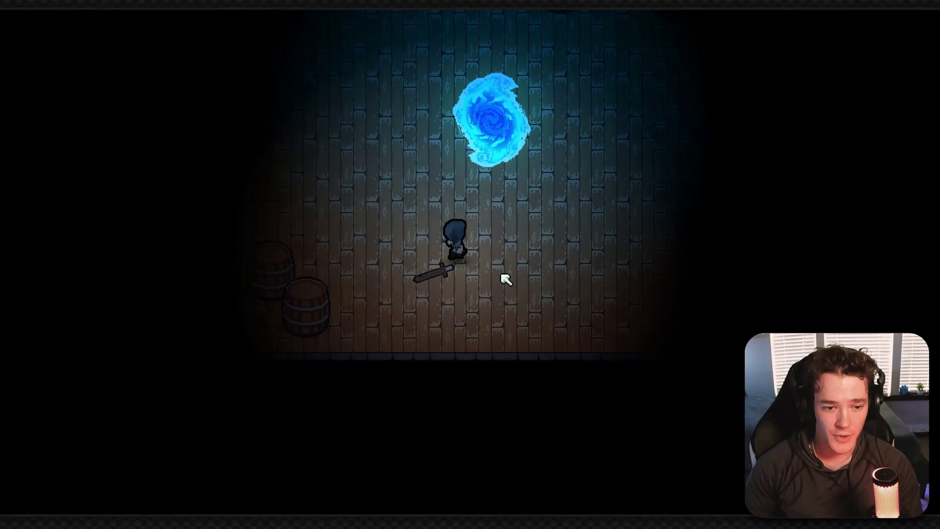
pyautogui.click(338, 279)
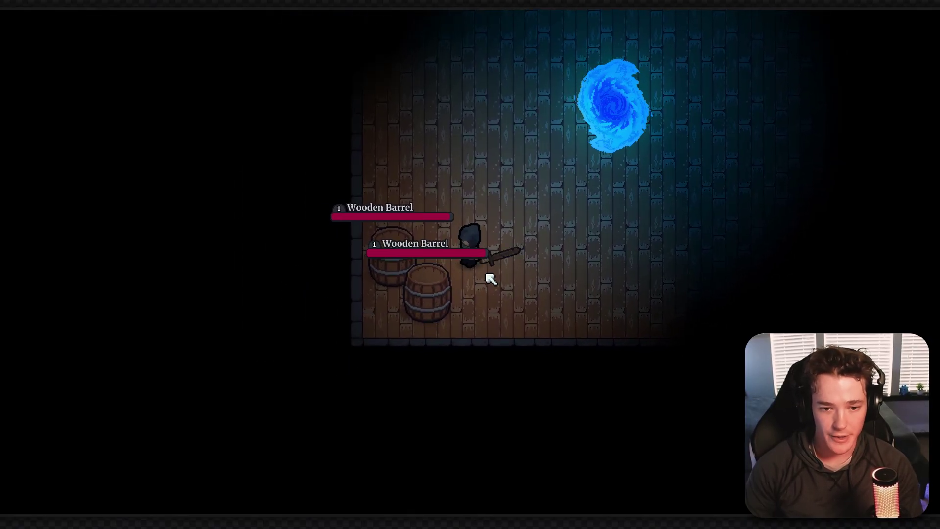
pyautogui.press('d')
pyautogui.press('w')
pyautogui.press('a')
pyautogui.press('s')
pyautogui.press('space')
pyautogui.click(314, 275)
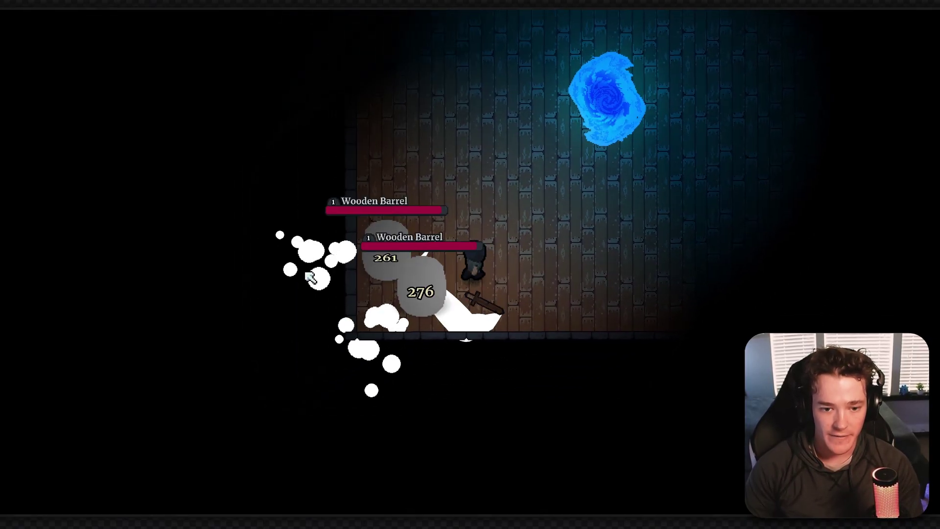
pyautogui.press('d')
pyautogui.press('w')
pyautogui.press('a')
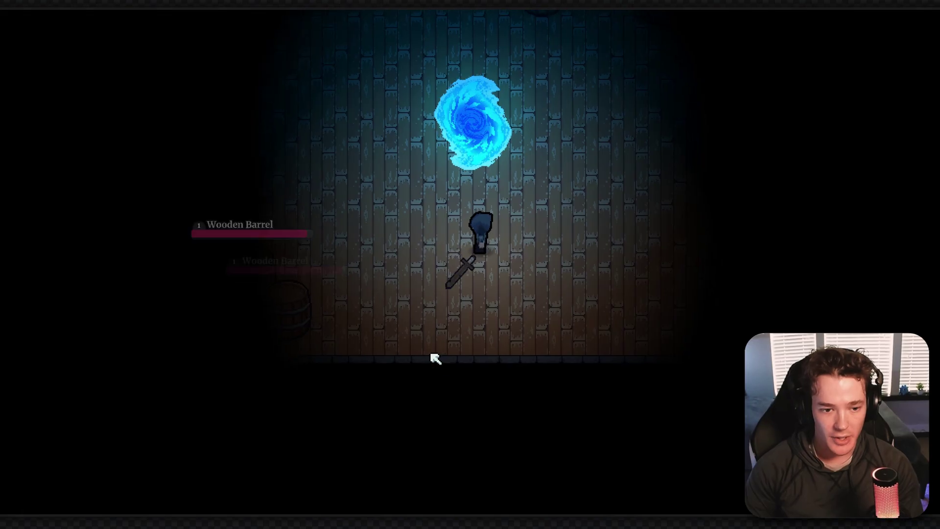
pyautogui.press('a')
pyautogui.press('w')
pyautogui.click(373, 147)
pyautogui.press('a')
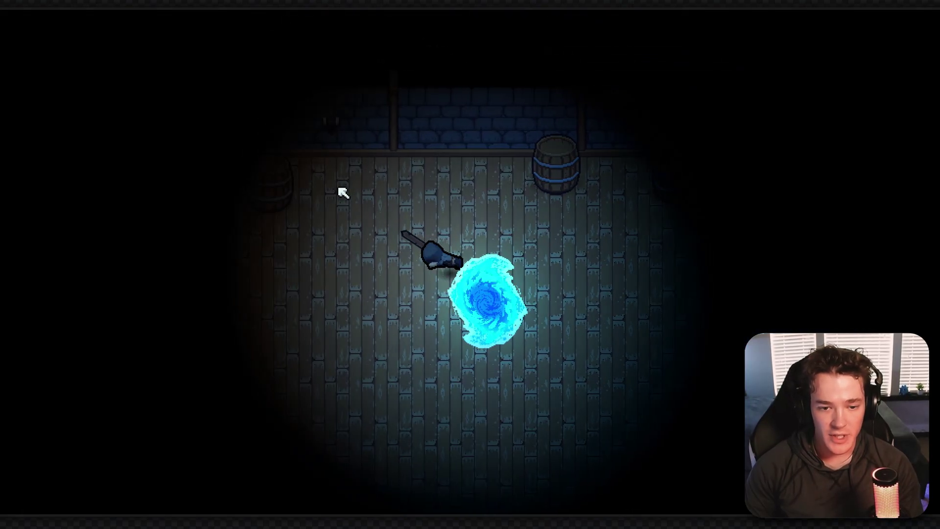
pyautogui.press('w')
pyautogui.click(365, 165)
pyautogui.press('d')
pyautogui.press('d')
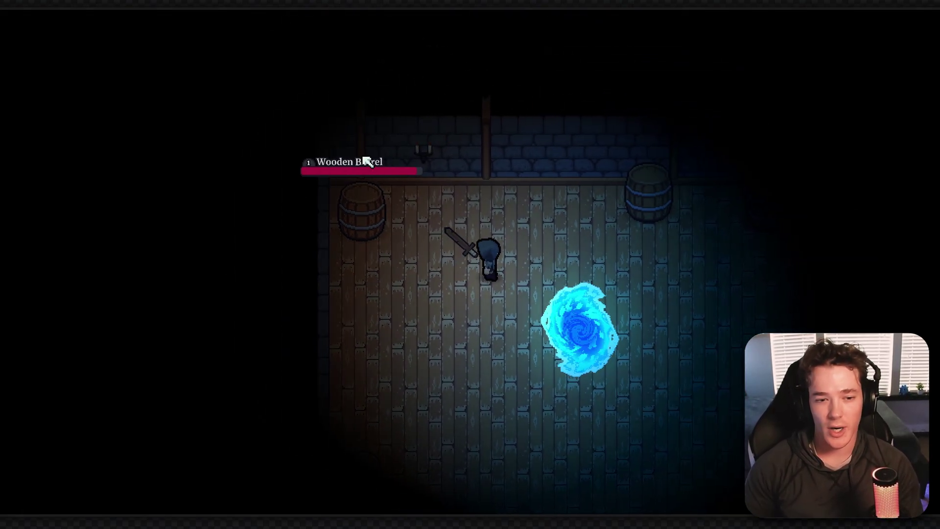
pyautogui.press('a')
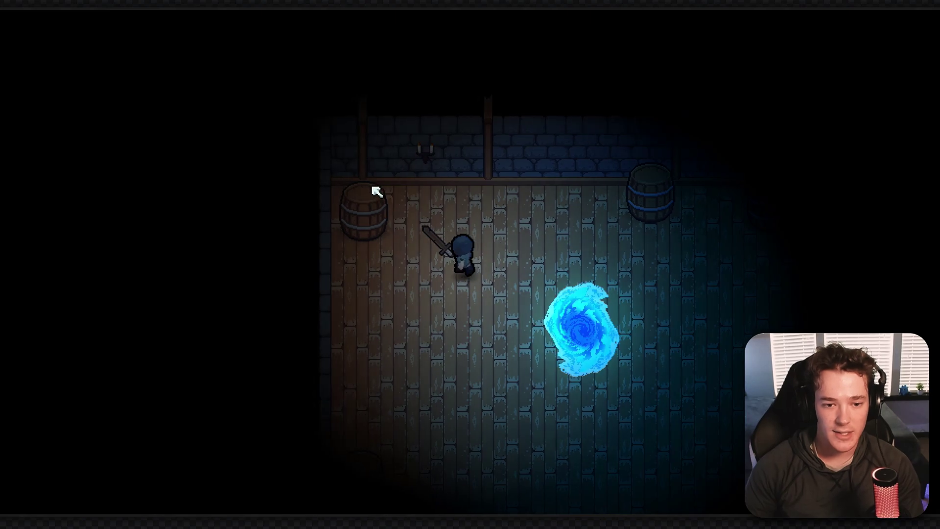
pyautogui.click(373, 189)
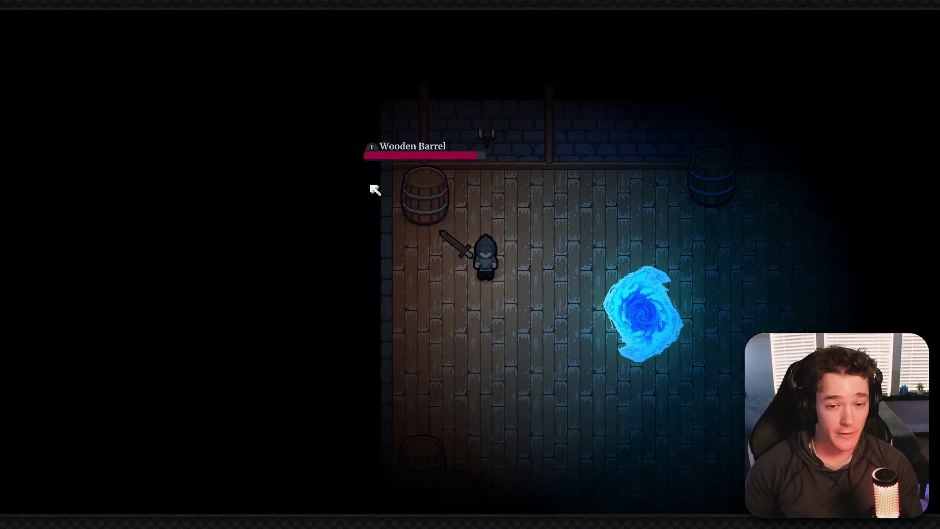
pyautogui.press('d')
pyautogui.press('w')
pyautogui.click(565, 199)
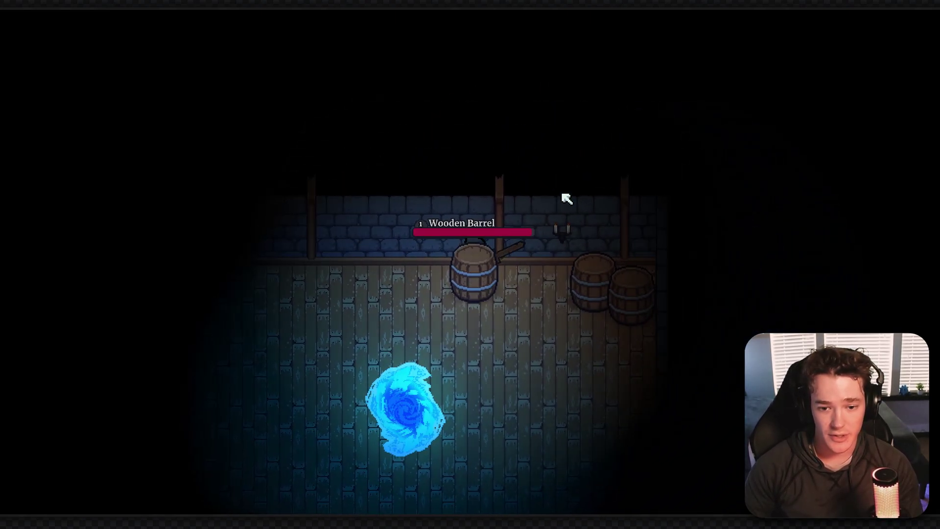
pyautogui.press('d')
pyautogui.click(529, 195)
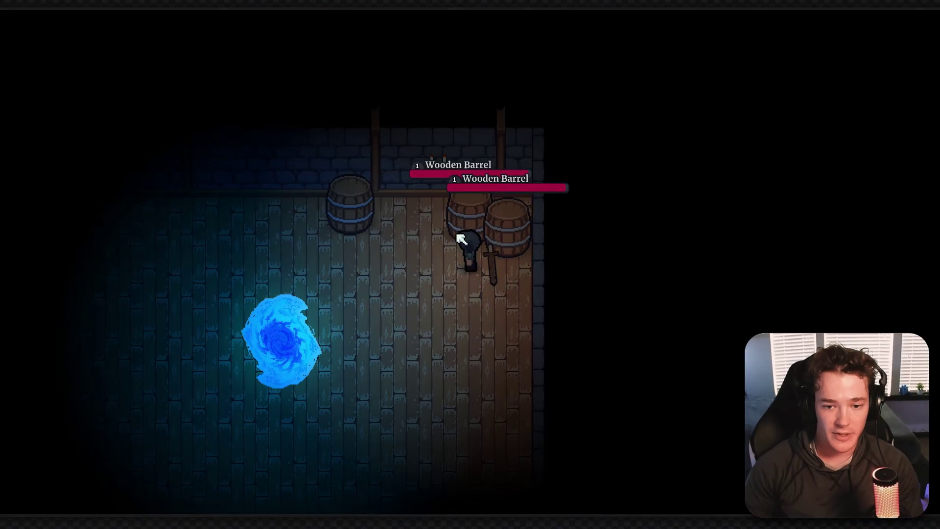
pyautogui.click(505, 218)
pyautogui.press('s')
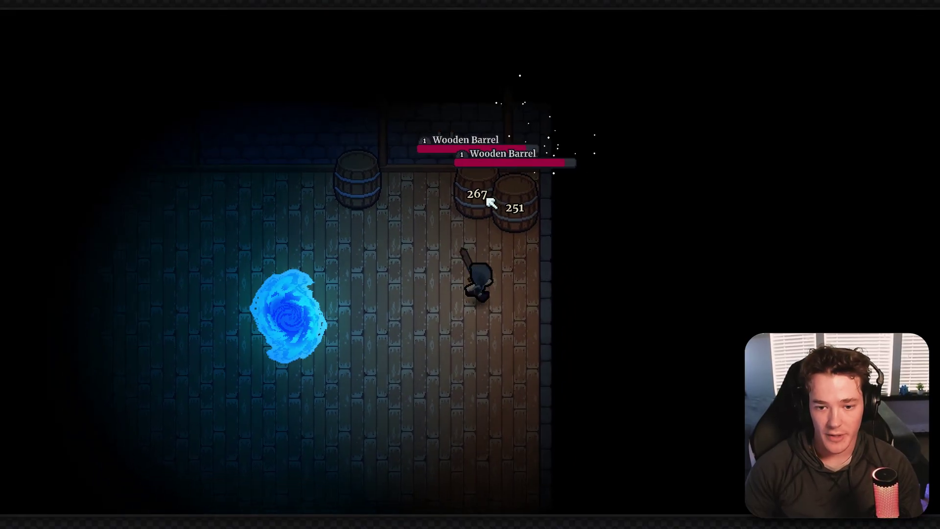
pyautogui.click(492, 188)
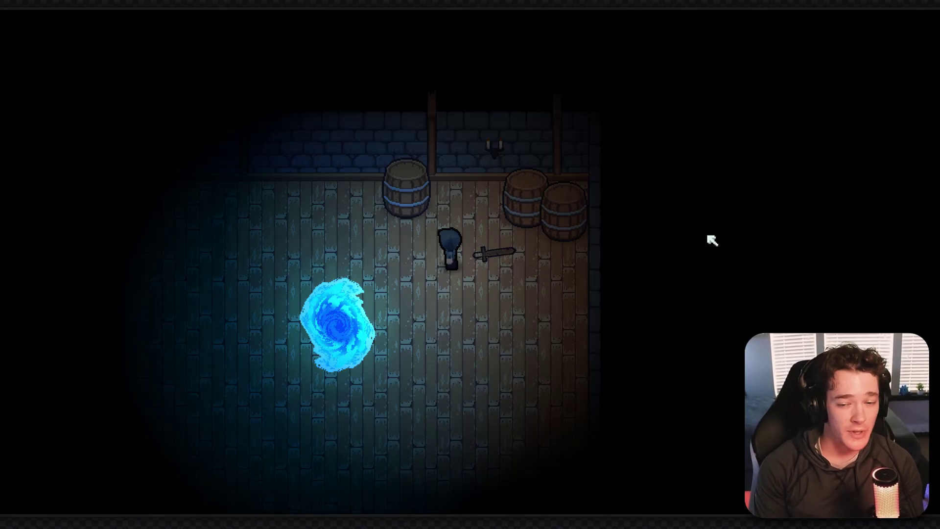
pyautogui.press('F8')
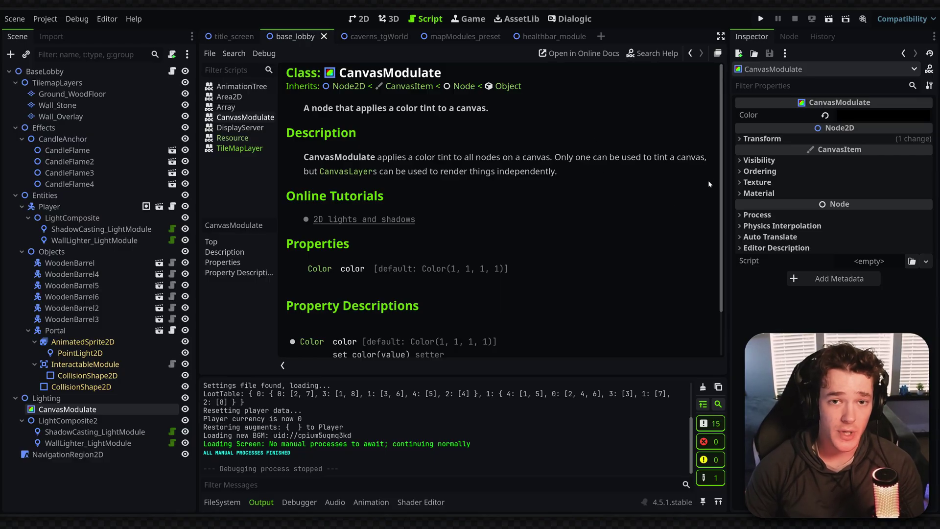
# Step: Return to the healthbar_module scene in the 2D editor with no node selected
pyautogui.click(371, 22)
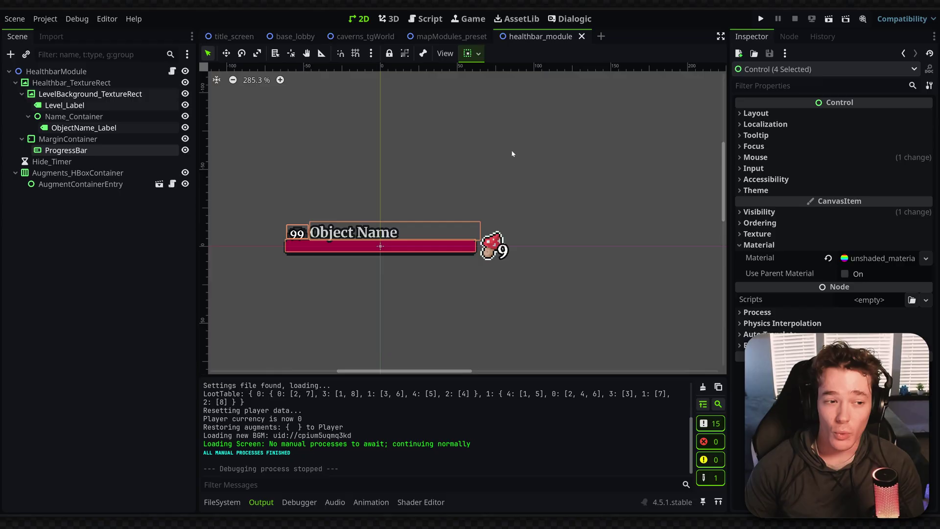
pyautogui.click(159, 286)
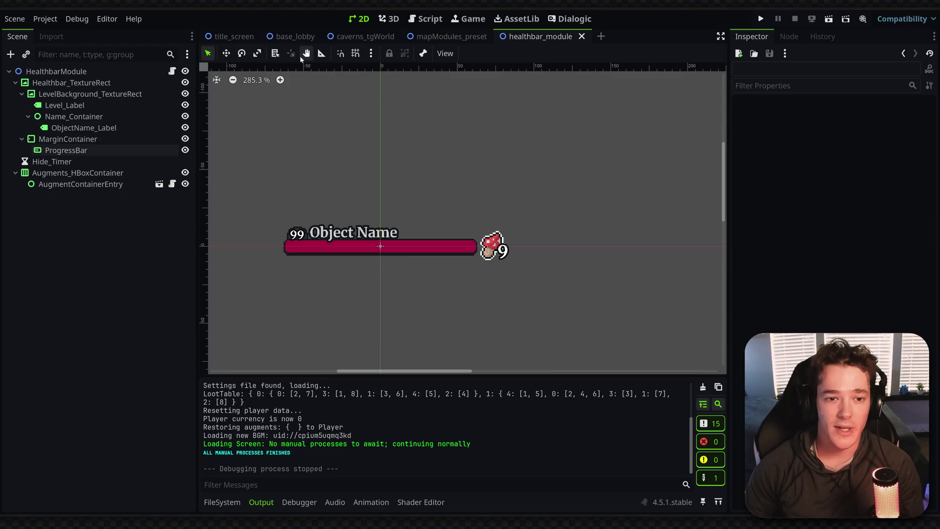
# Step: Switch to the caverns_tgWorld scene to view its Caverns level map
pyautogui.click(365, 36)
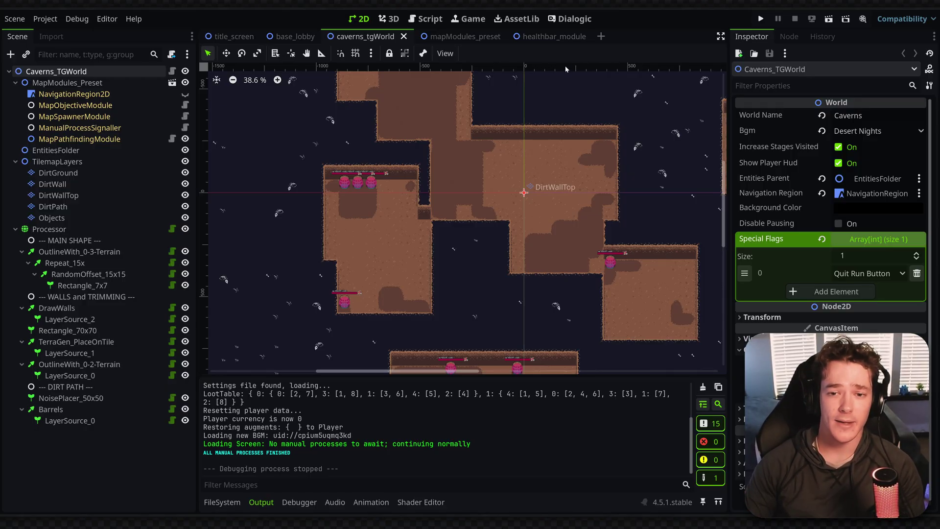
pyautogui.click(563, 40)
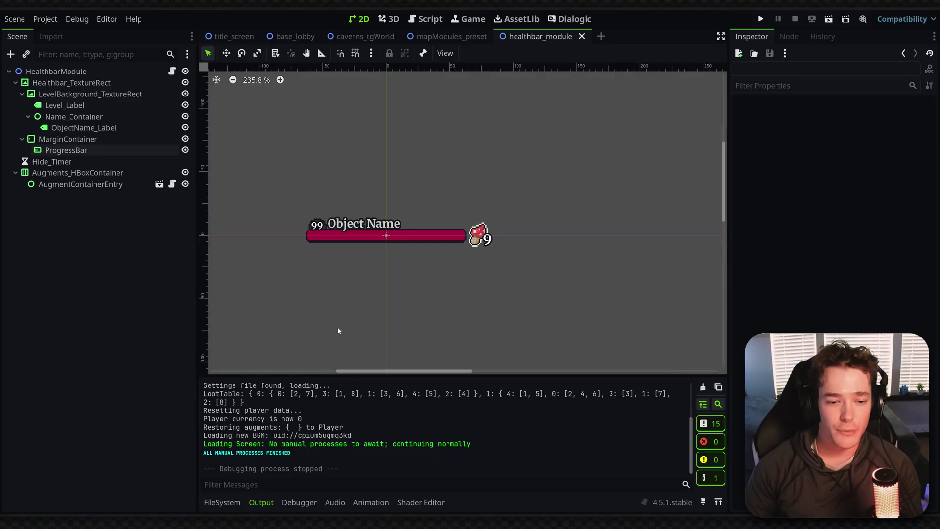
pyautogui.scroll(1, 416, 301)
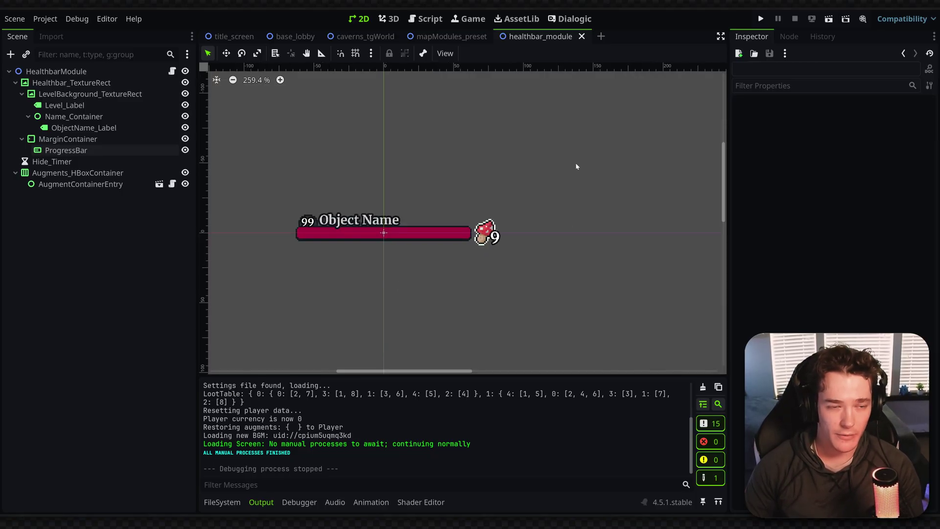
pyautogui.click(83, 83)
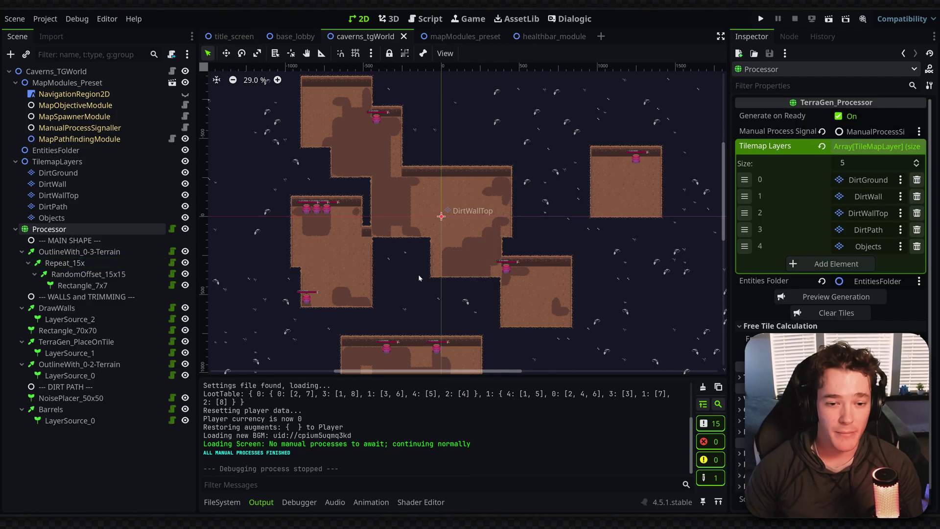
# Step: Select the TerraGen Processor node and run Preview Generation for a new cave layout
pyautogui.scroll(-3, 313, 203)
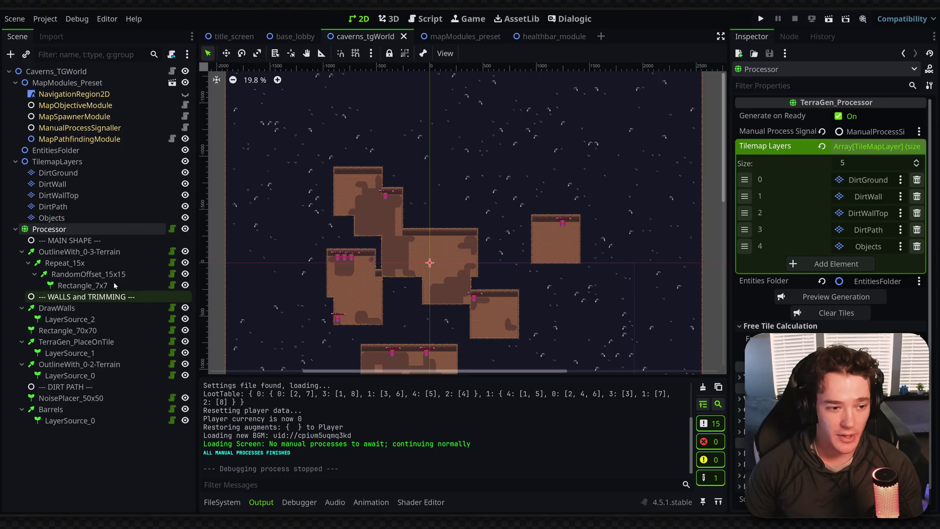
pyautogui.click(115, 286)
pyautogui.click(98, 229)
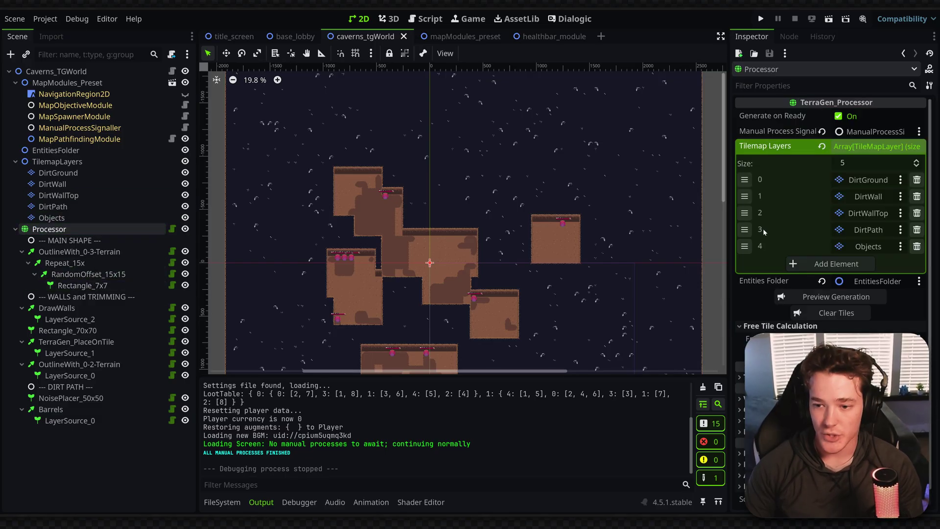
pyautogui.click(829, 297)
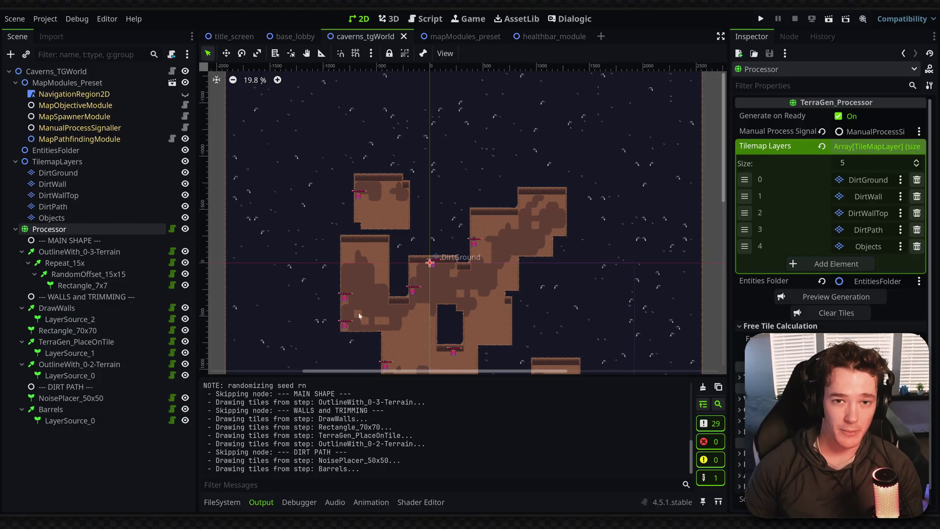
pyautogui.scroll(4, 359, 315)
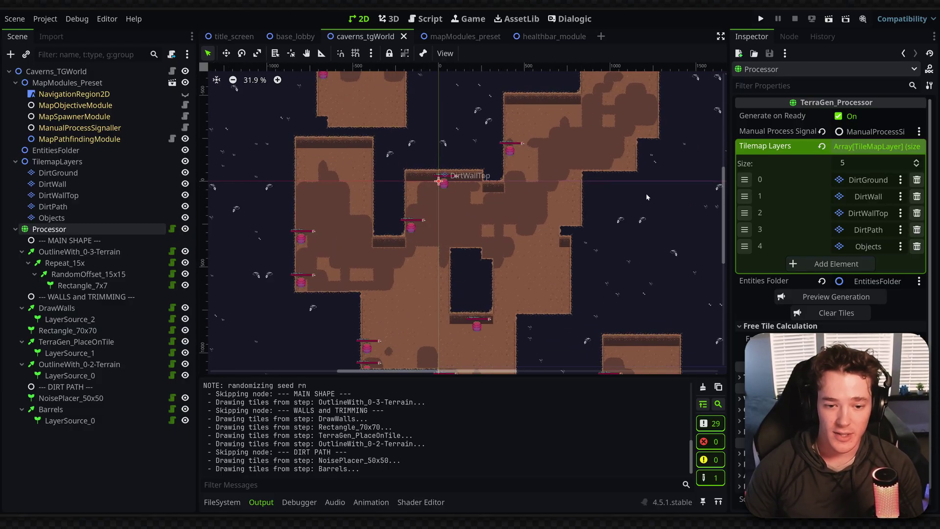